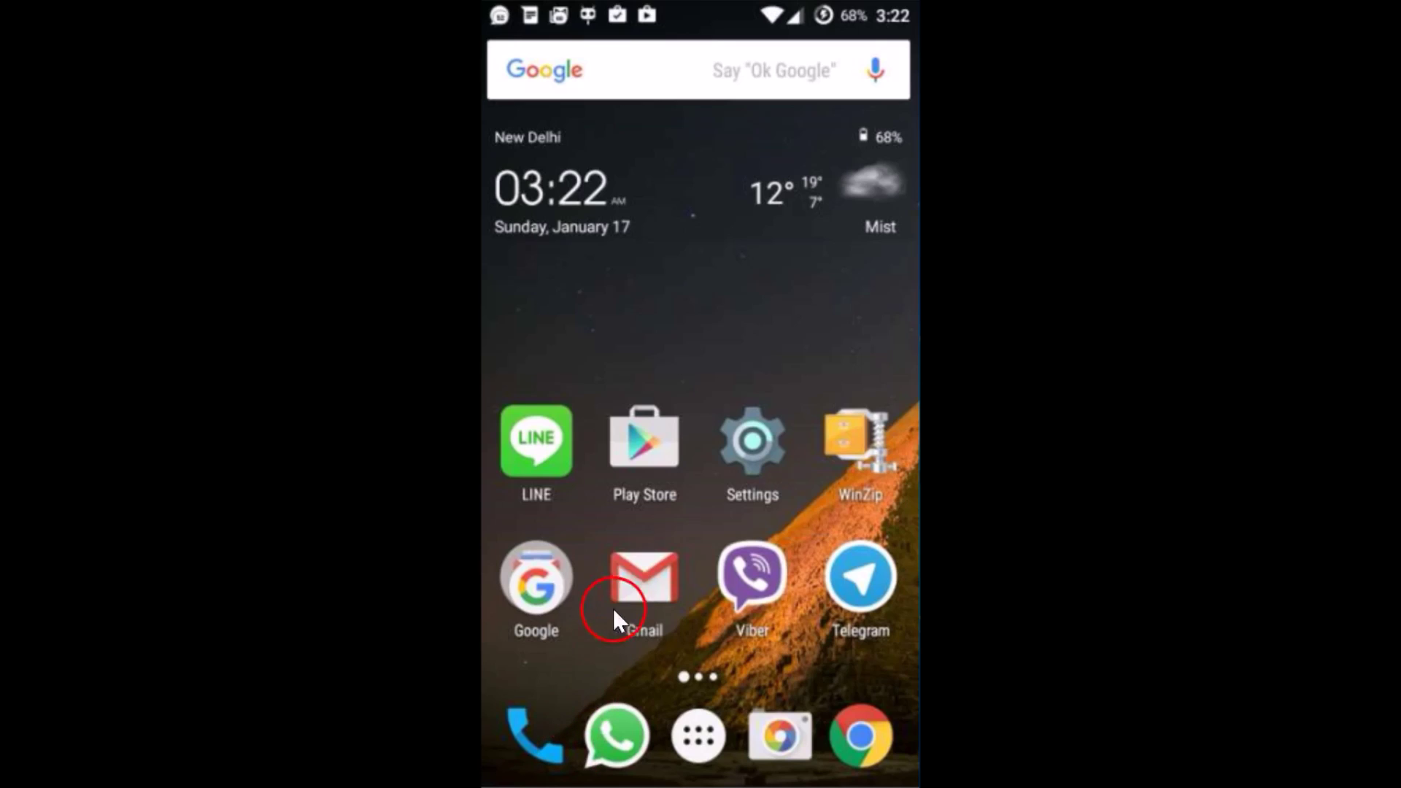
- Launch Google Play Store from the Android home screen
{"action": "left_click", "coordinate": [646, 465]}
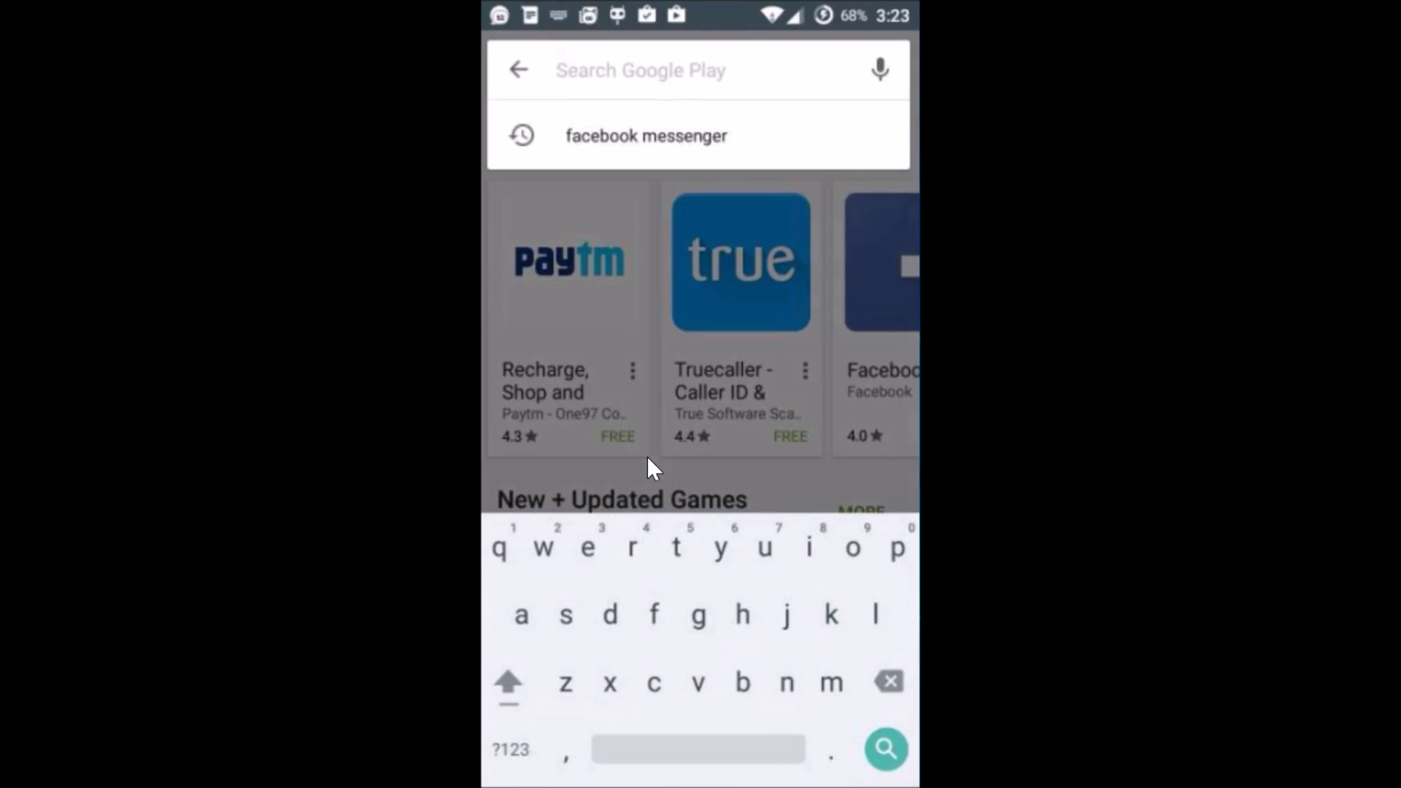
{"action": "type", "text": "fac"}
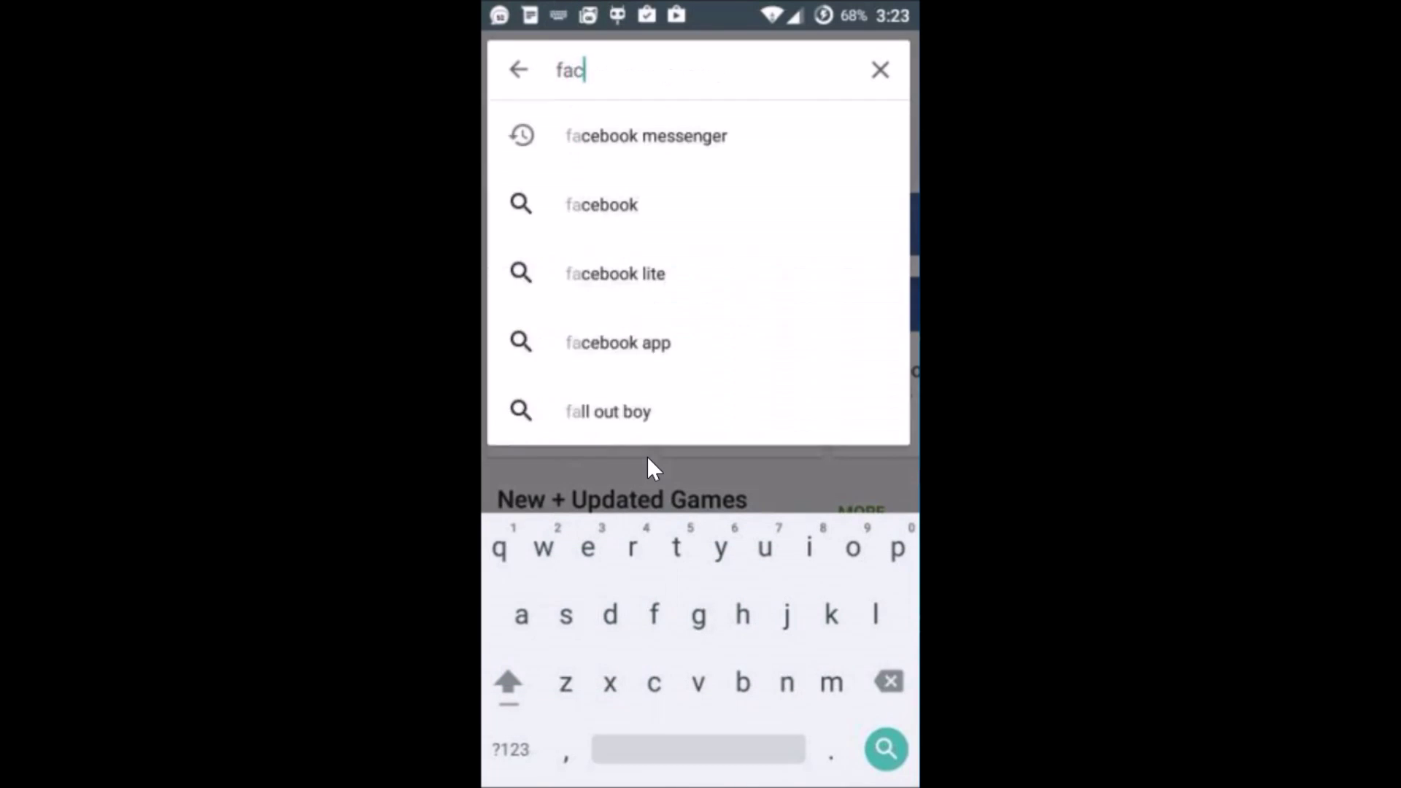
{"action": "type", "text": "eboo"}
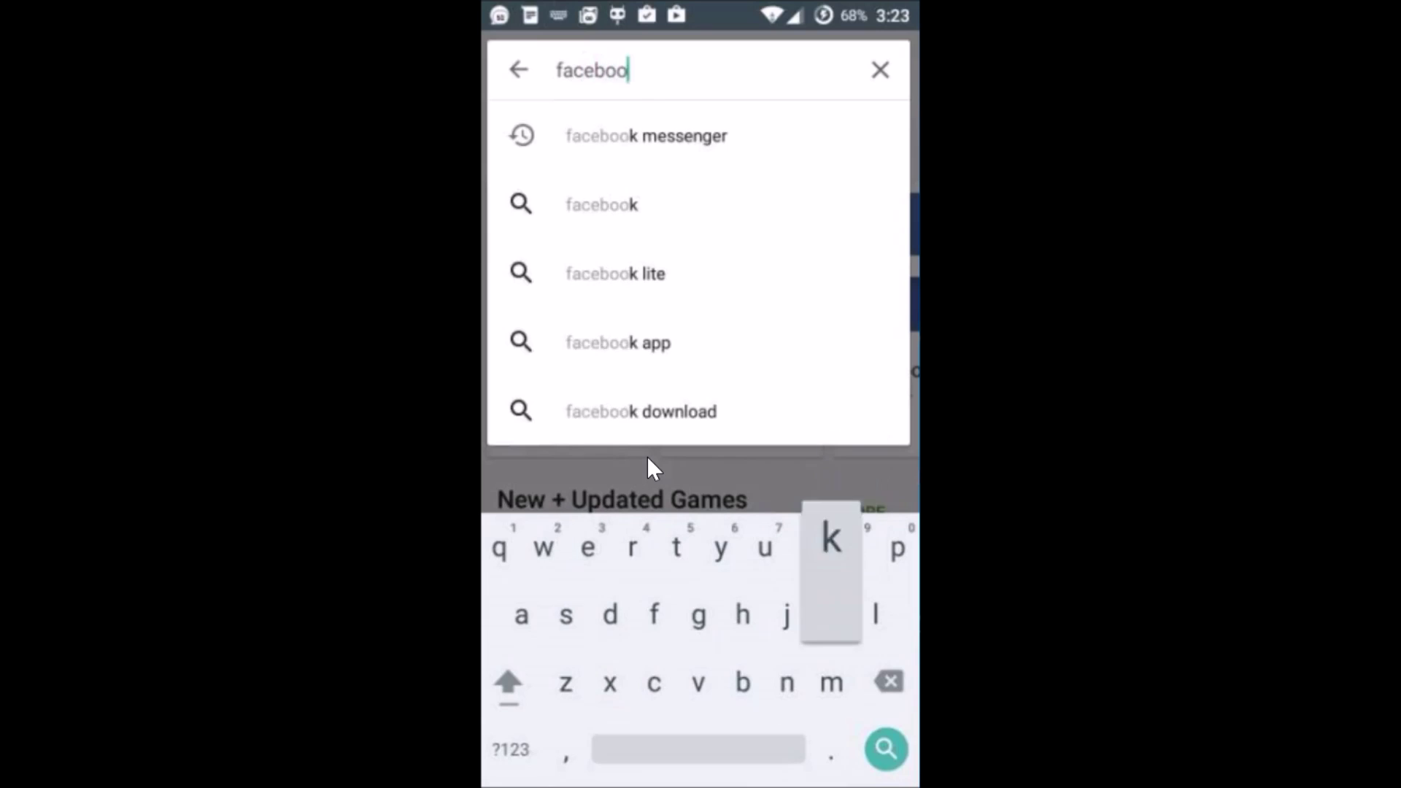
{"action": "type", "text": "k mes"}
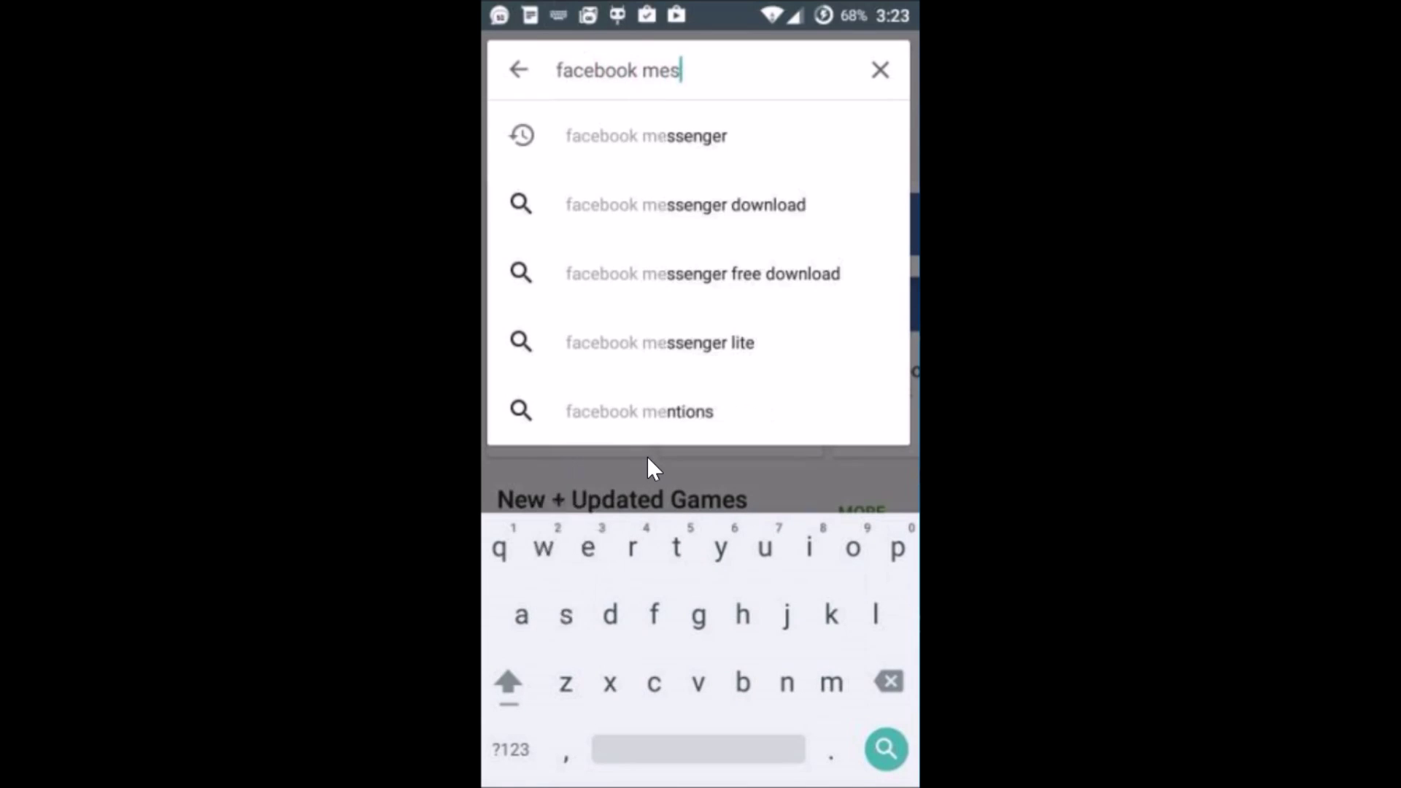
{"action": "type", "text": "seng"}
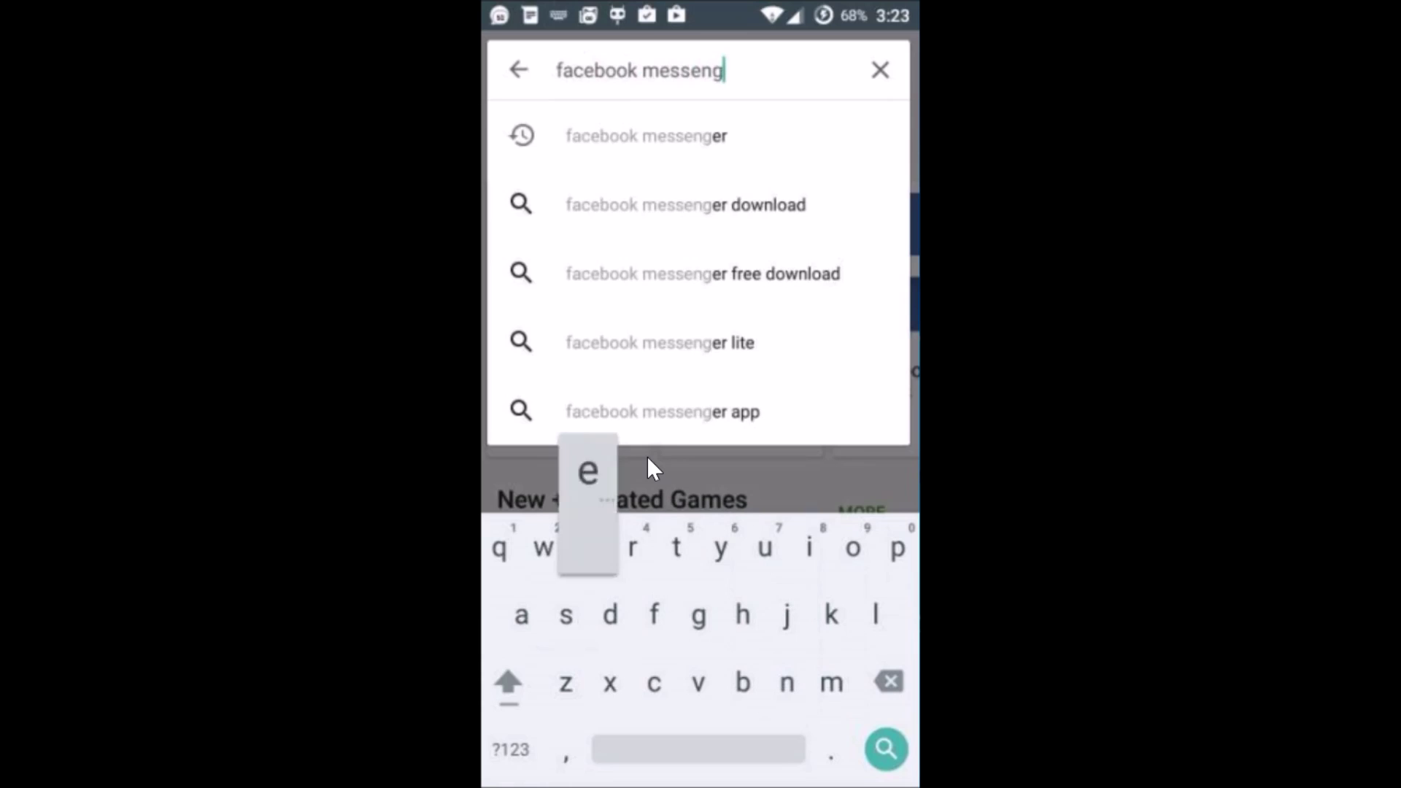
{"action": "type", "text": "er"}
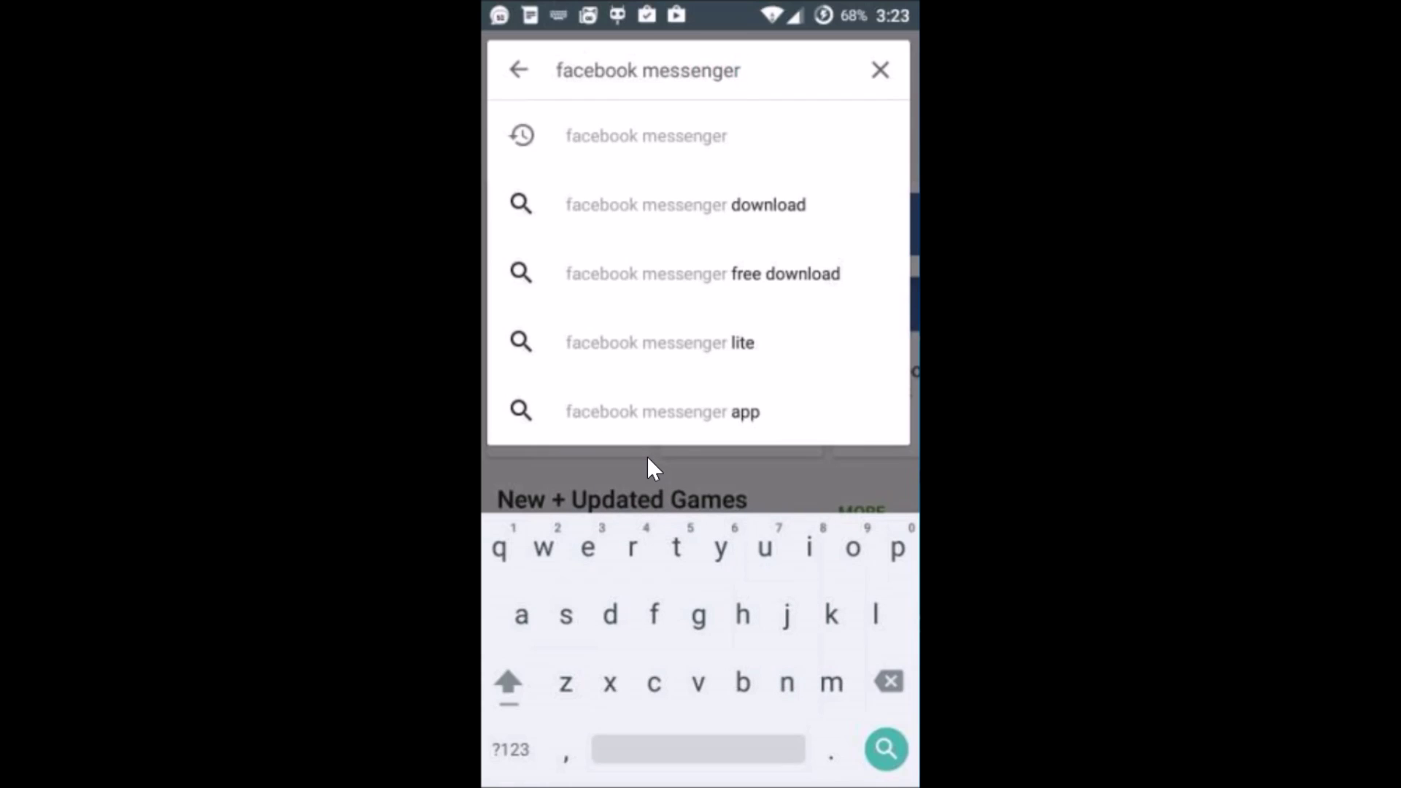
- Search Google Play for 'facebook messenger' and pick the Messenger by Facebook result
{"action": "key", "text": "Return"}
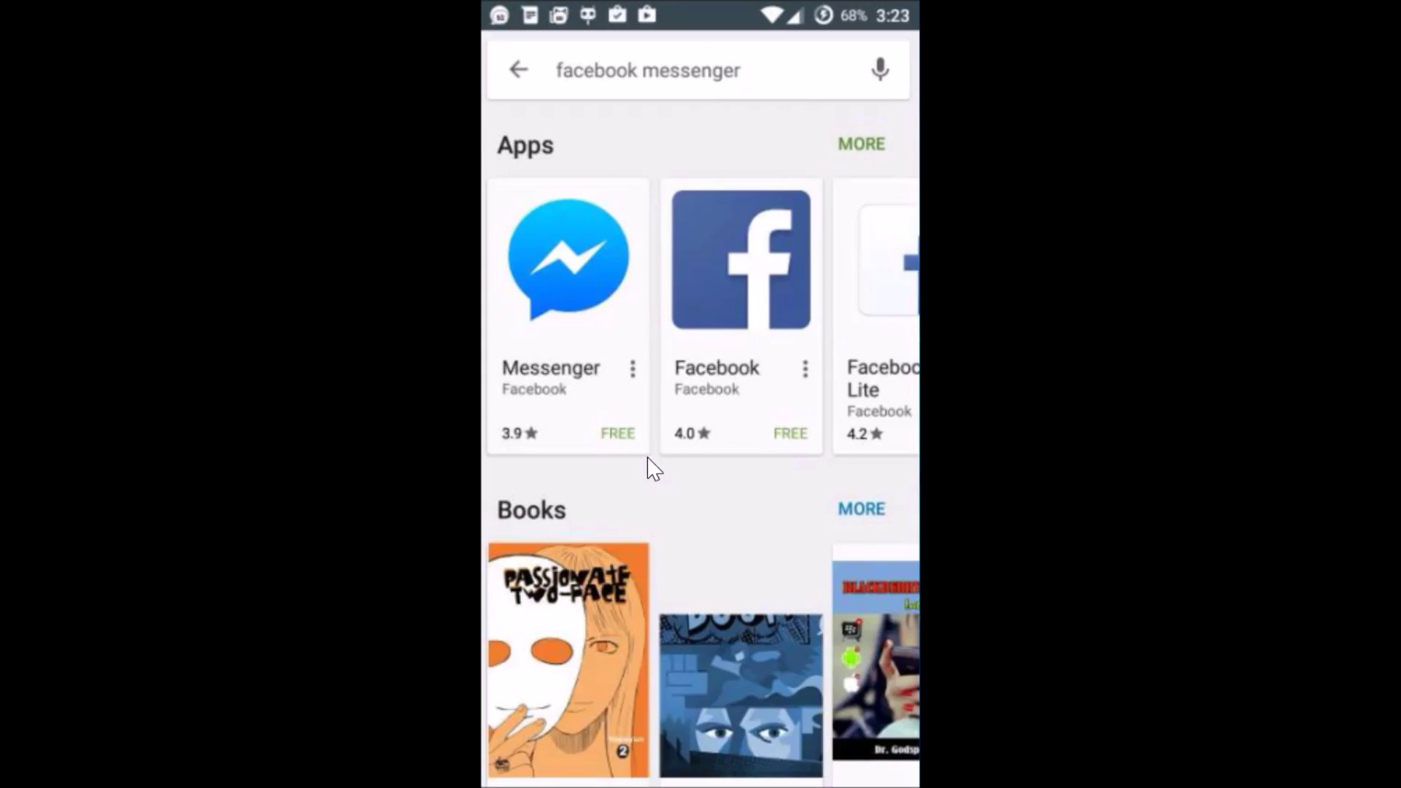
{"action": "left_click", "coordinate": [565, 290]}
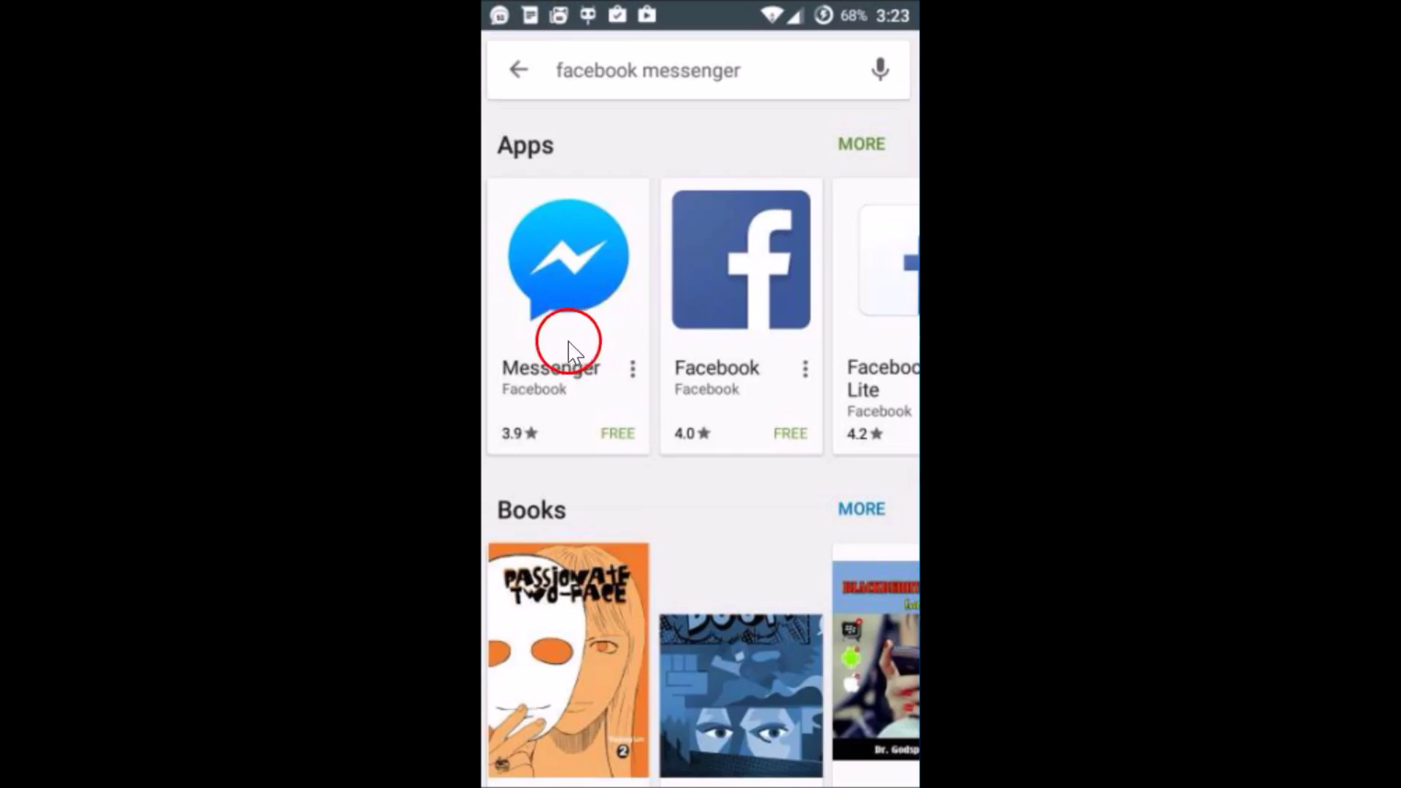
- Install Messenger by Facebook, accepting its permissions, then launch the installed app
{"action": "left_click", "coordinate": [569, 243]}
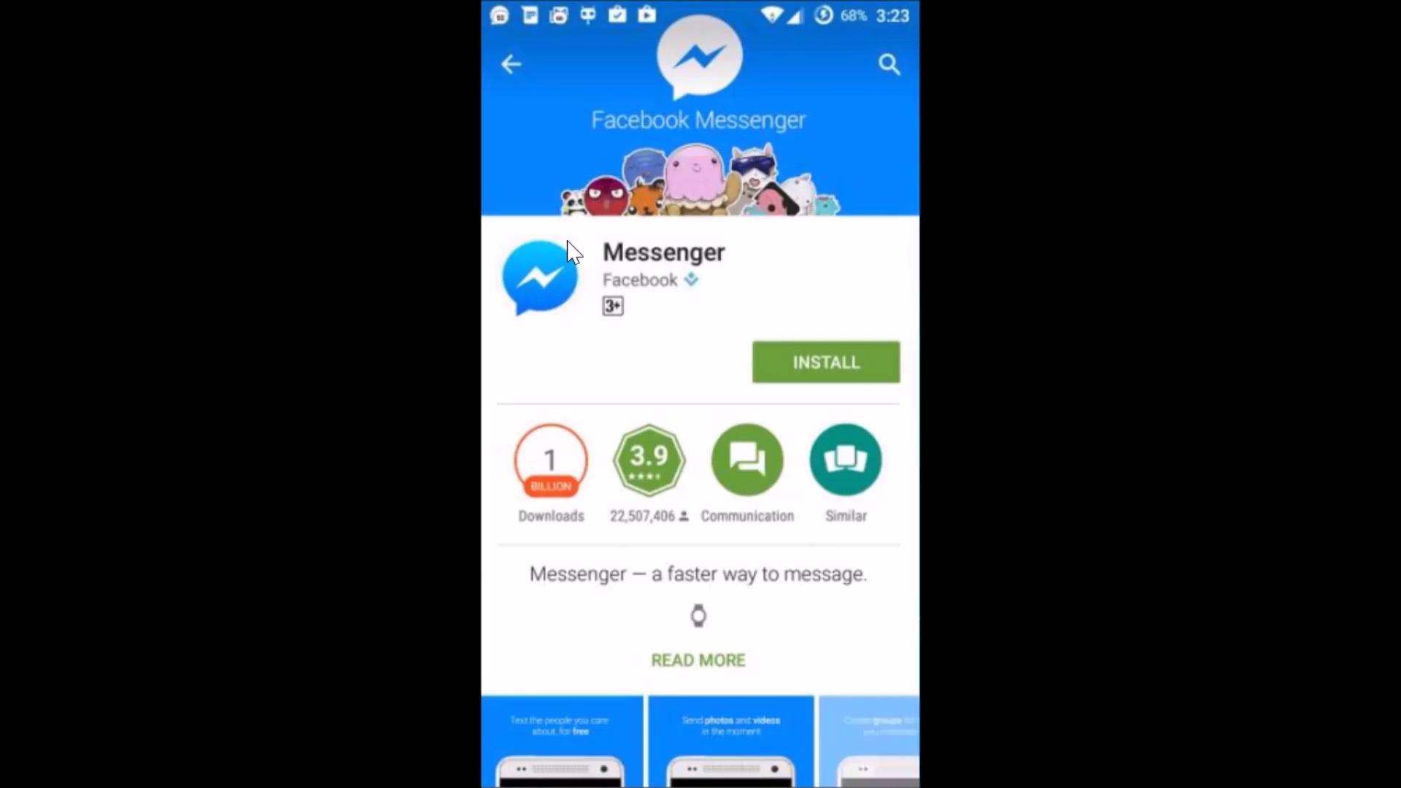
{"action": "left_click", "coordinate": [839, 370]}
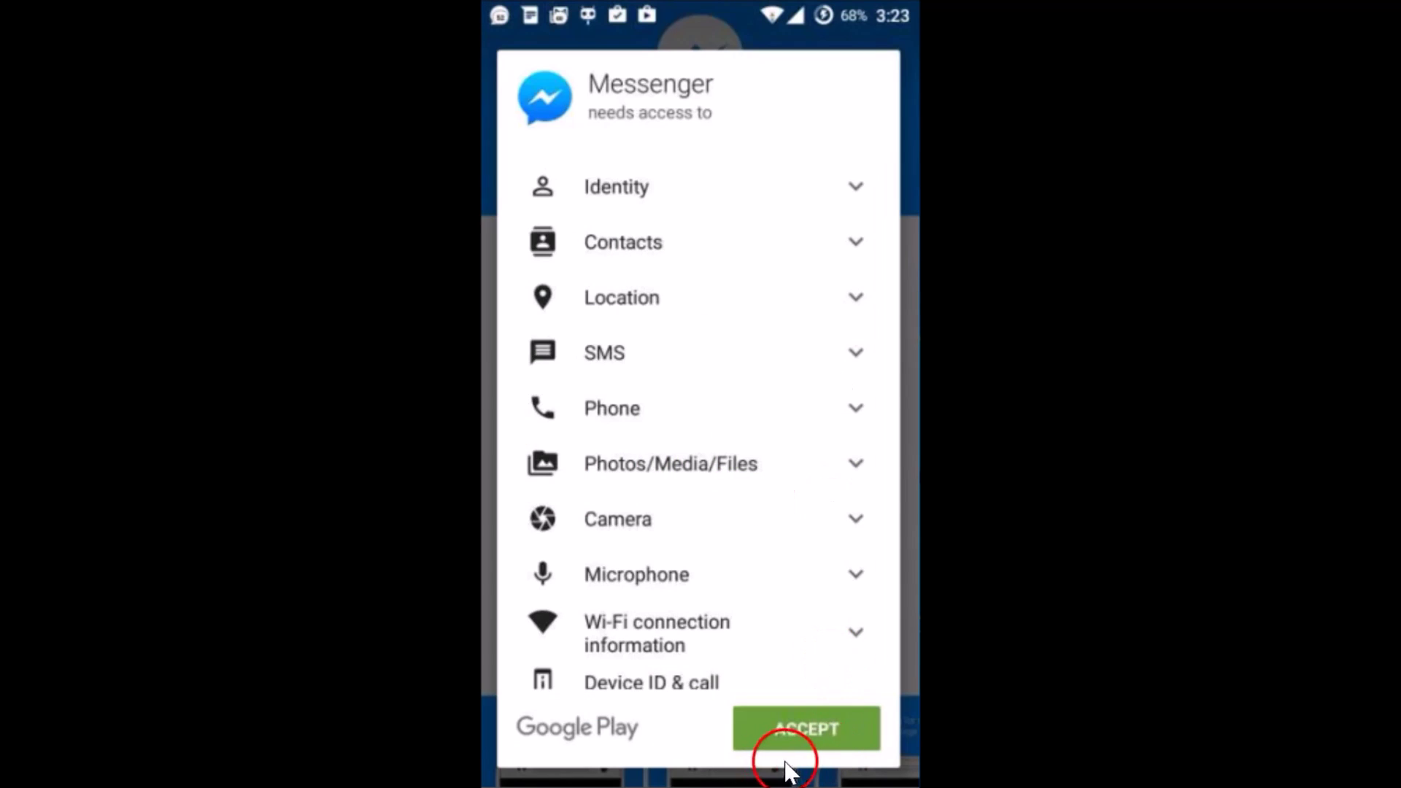
{"action": "left_click", "coordinate": [796, 745]}
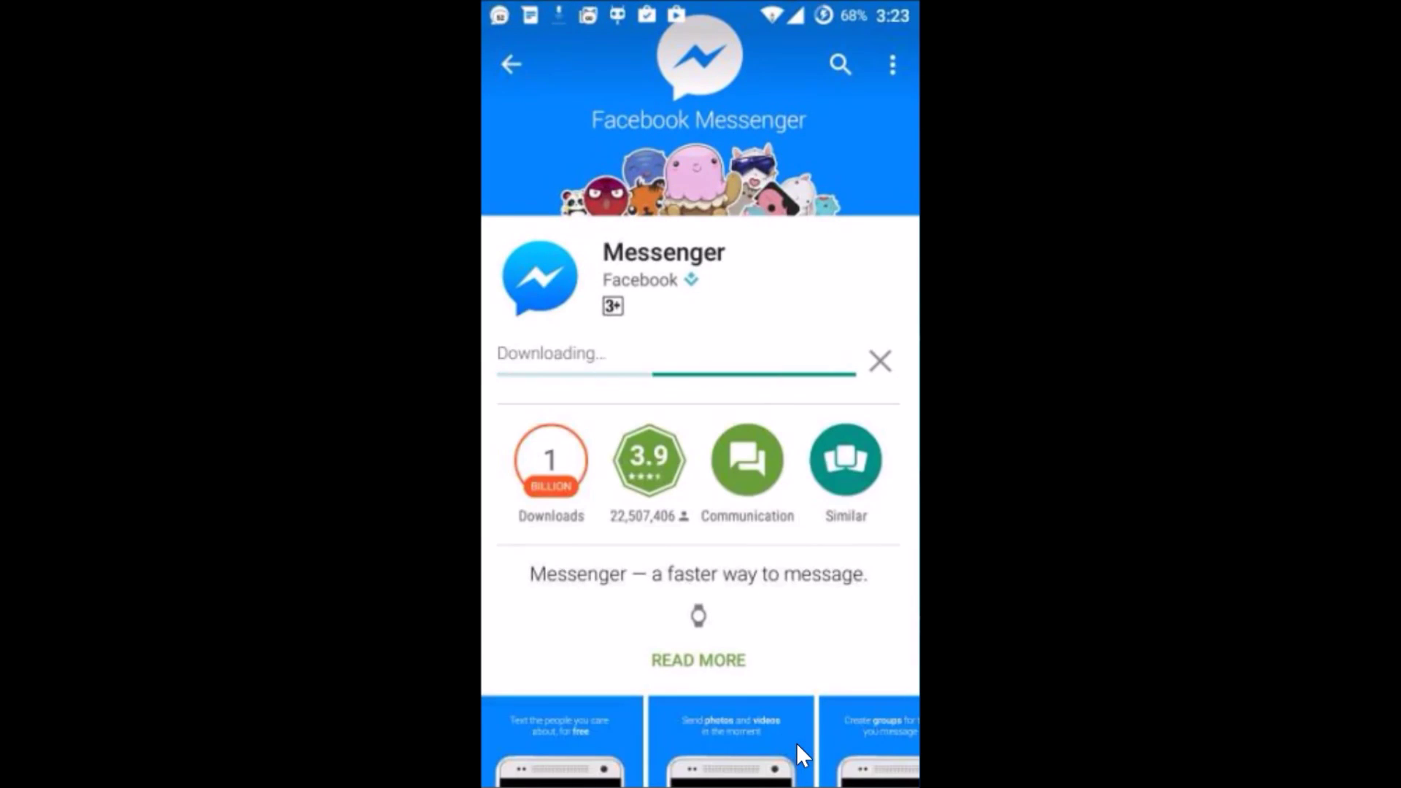
{"action": "left_click", "coordinate": [705, 538]}
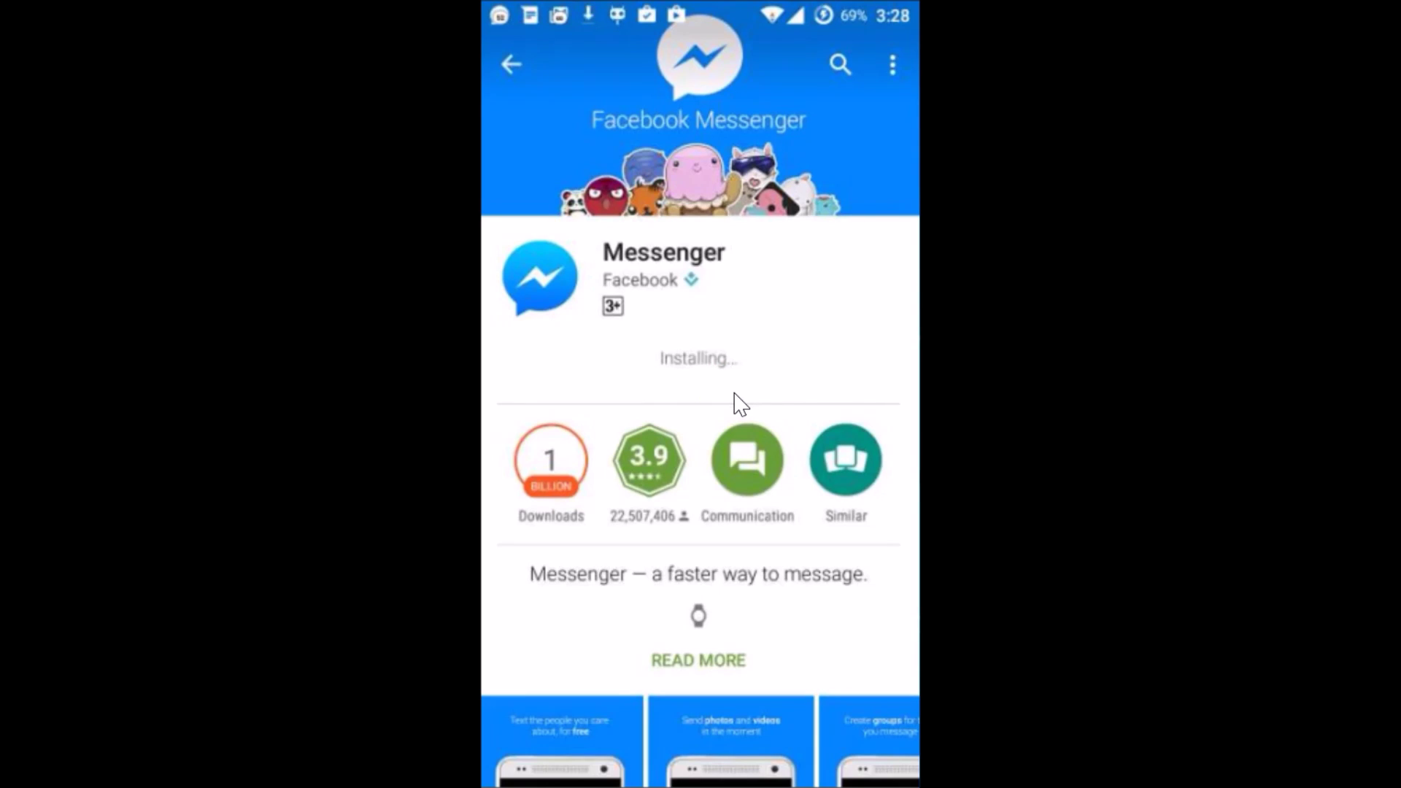
{"action": "left_click", "coordinate": [646, 377]}
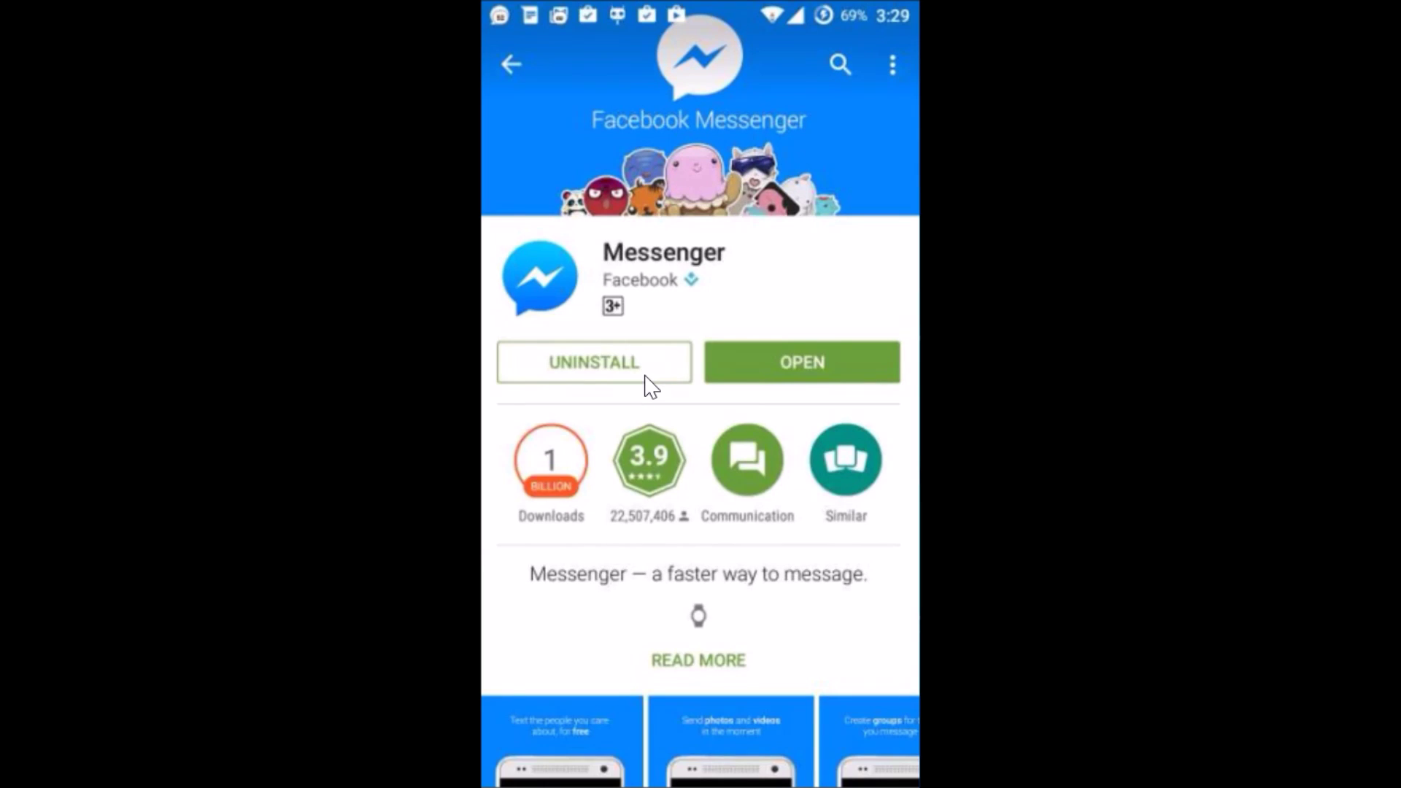
{"action": "left_click", "coordinate": [813, 363]}
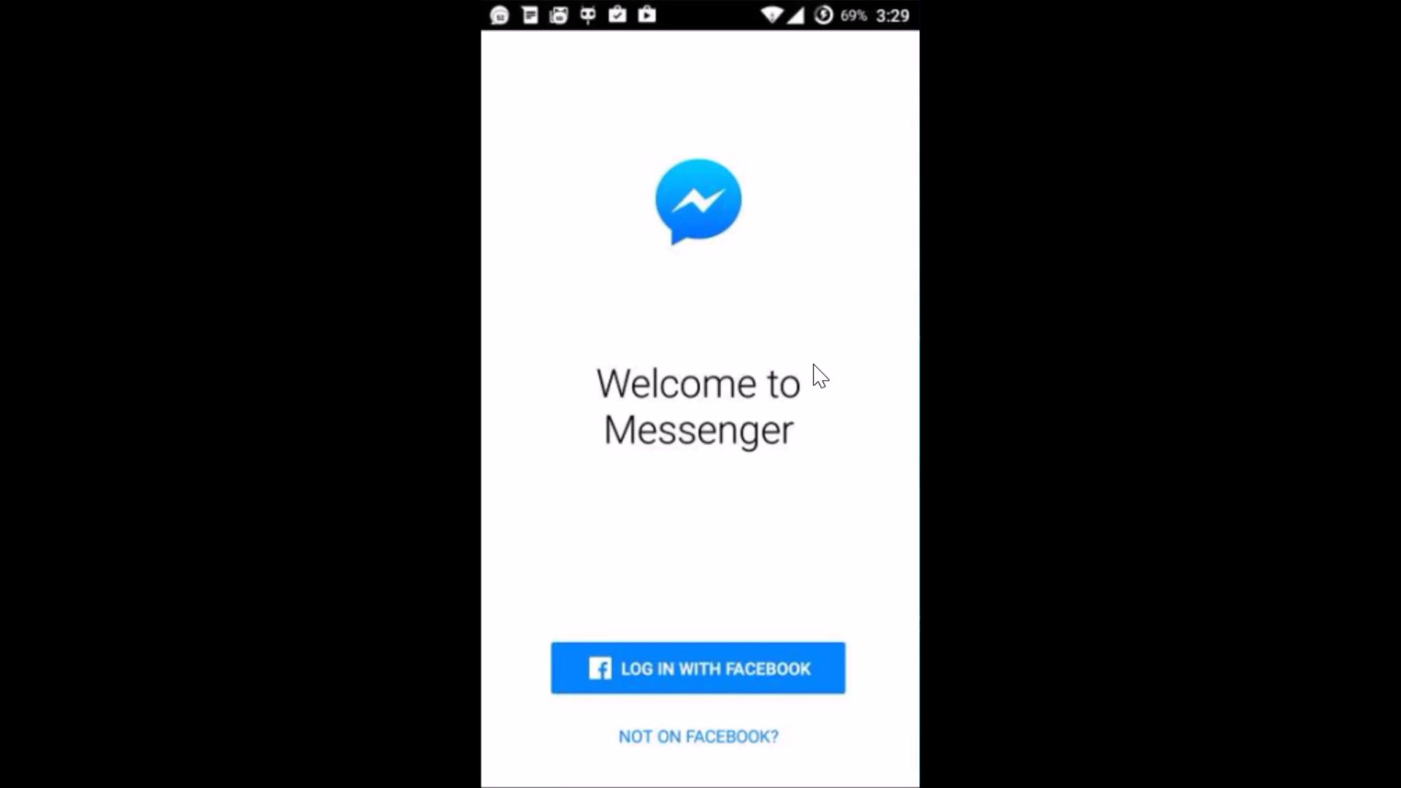
- Choose Log In With Facebook on Messenger's welcome screen to reach the sign-in form
{"action": "mouse_move", "coordinate": [798, 424]}
{"action": "left_mouse_down"}
{"action": "mouse_move", "coordinate": [665, 528]}
{"action": "mouse_move", "coordinate": [735, 568]}
{"action": "left_mouse_up"}
{"action": "left_click", "coordinate": [742, 660]}
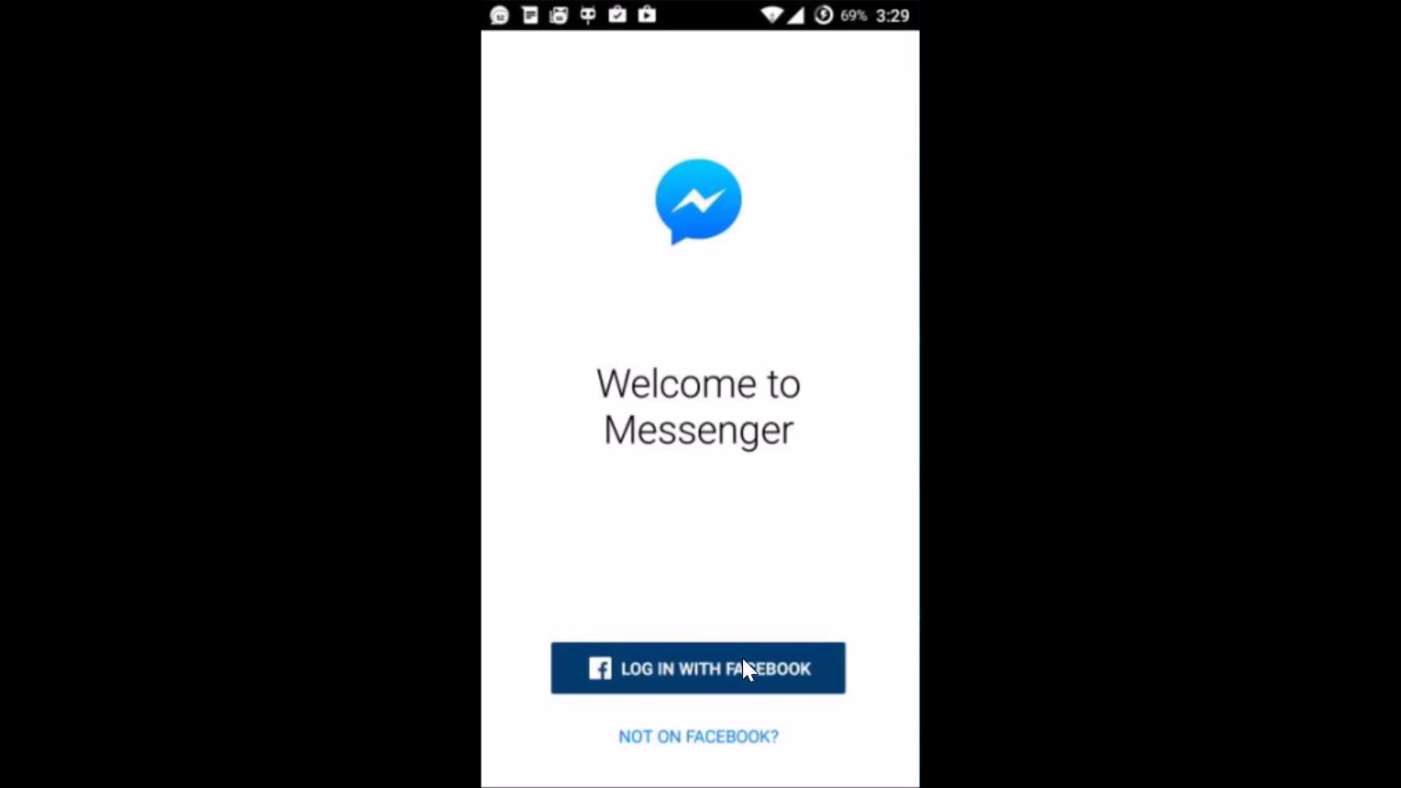
{"action": "left_click_drag", "start_coordinate": [743, 660], "coordinate": [702, 683]}
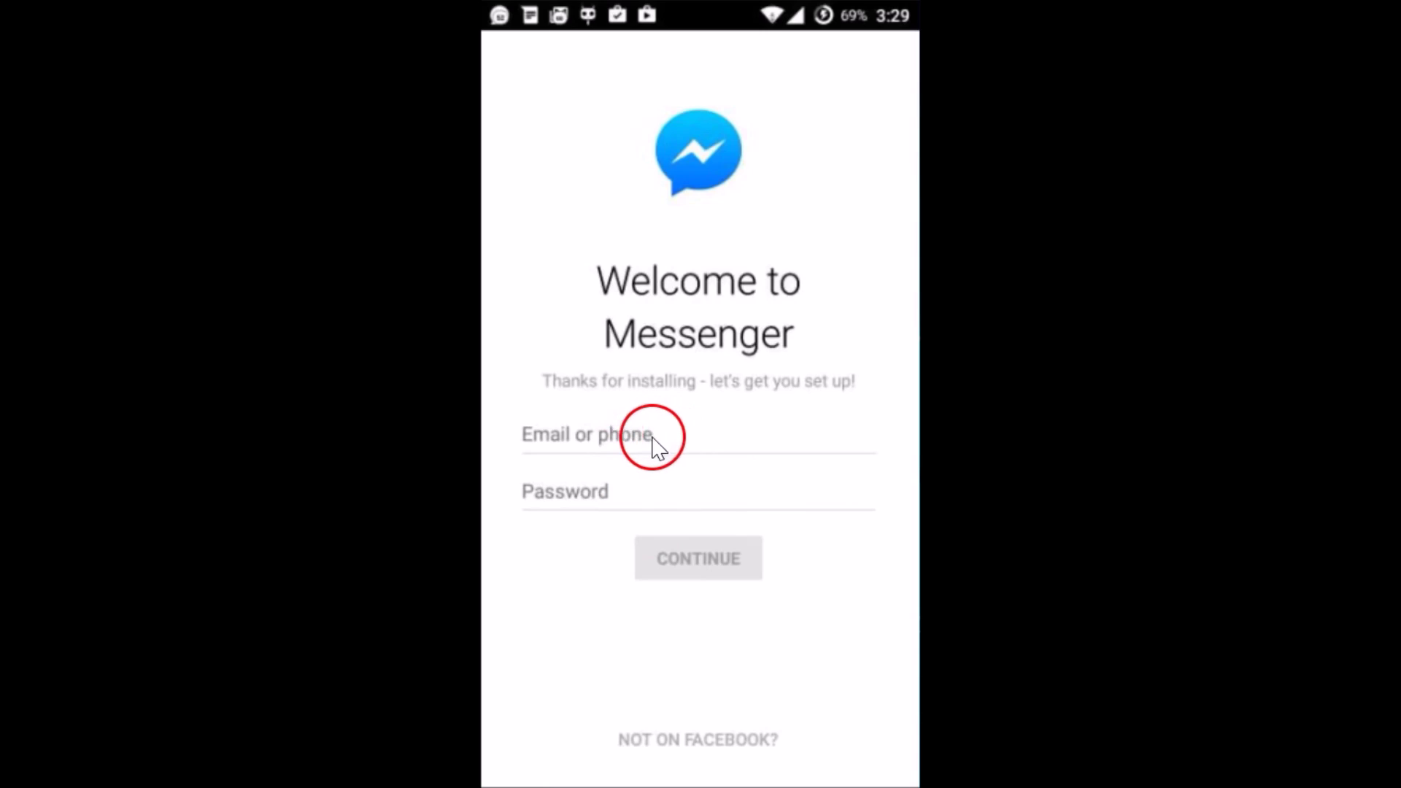
- Enter the Facebook email or phone and password, and submit the login
{"action": "left_click_drag", "start_coordinate": [649, 439], "coordinate": [668, 447]}
{"action": "left_click", "coordinate": [671, 450]}
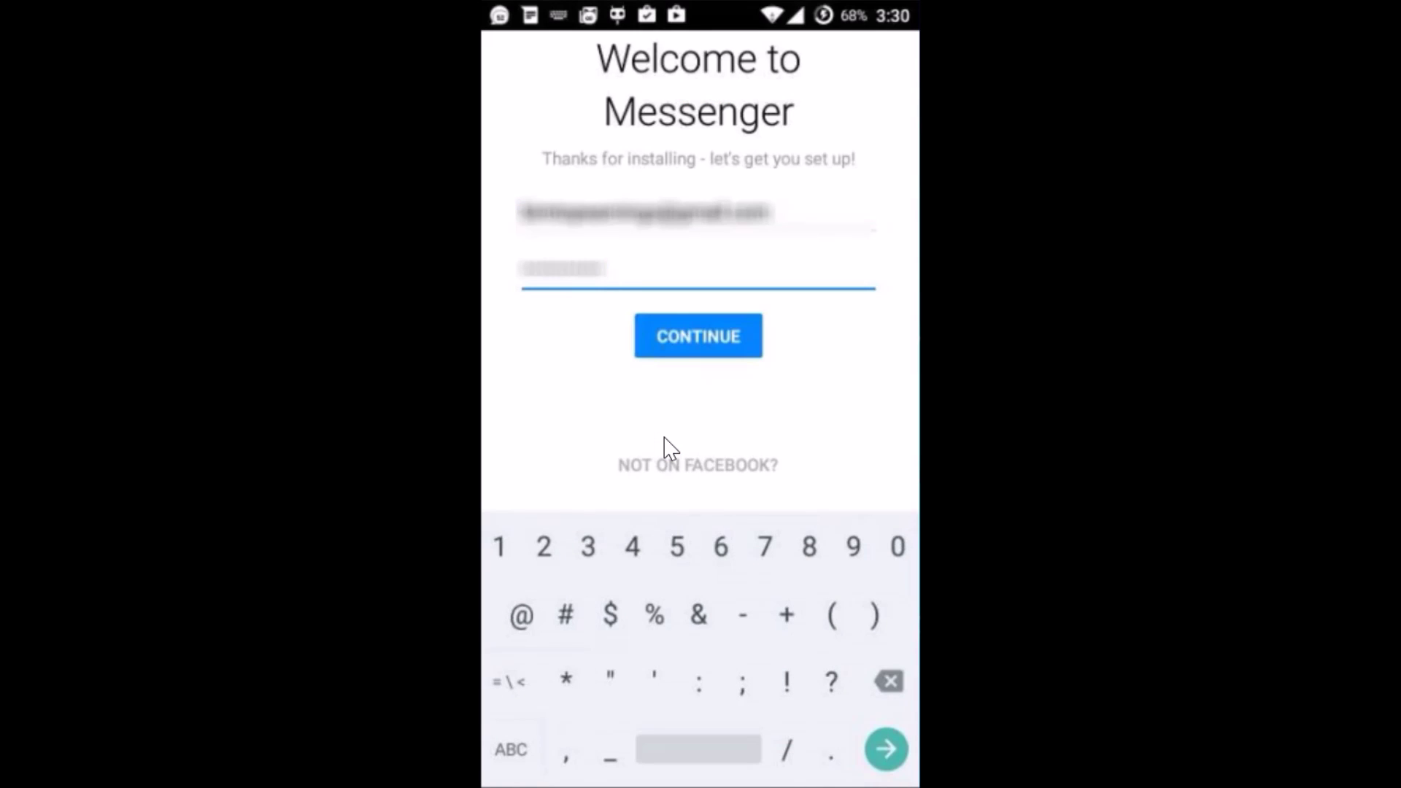
{"action": "mouse_move", "coordinate": [735, 413]}
{"action": "left_mouse_down"}
{"action": "mouse_move", "coordinate": [664, 340]}
{"action": "mouse_move", "coordinate": [681, 341]}
{"action": "left_mouse_up"}
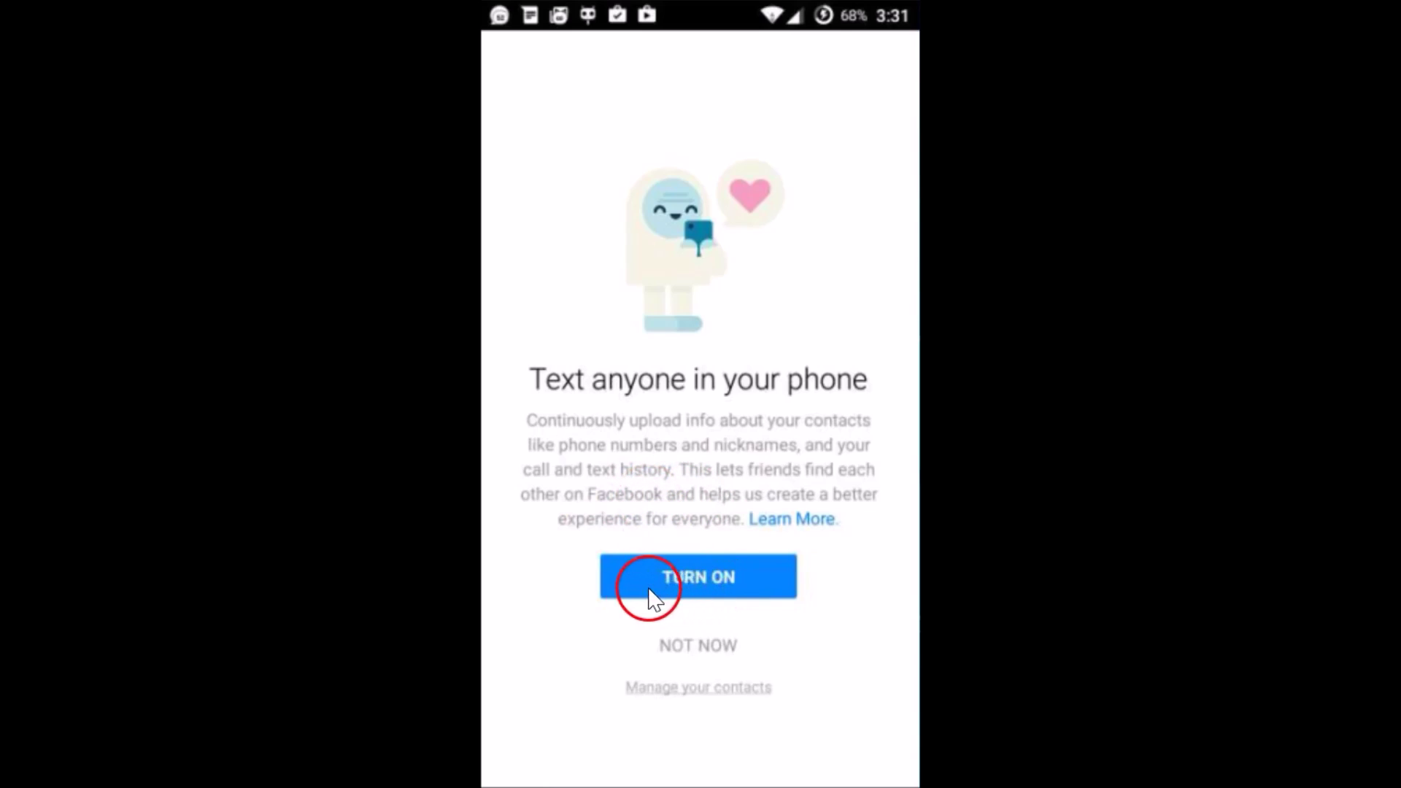
- Turn on contact uploading, confirm the phone number, and reach the conversation list
{"action": "left_click", "coordinate": [719, 587]}
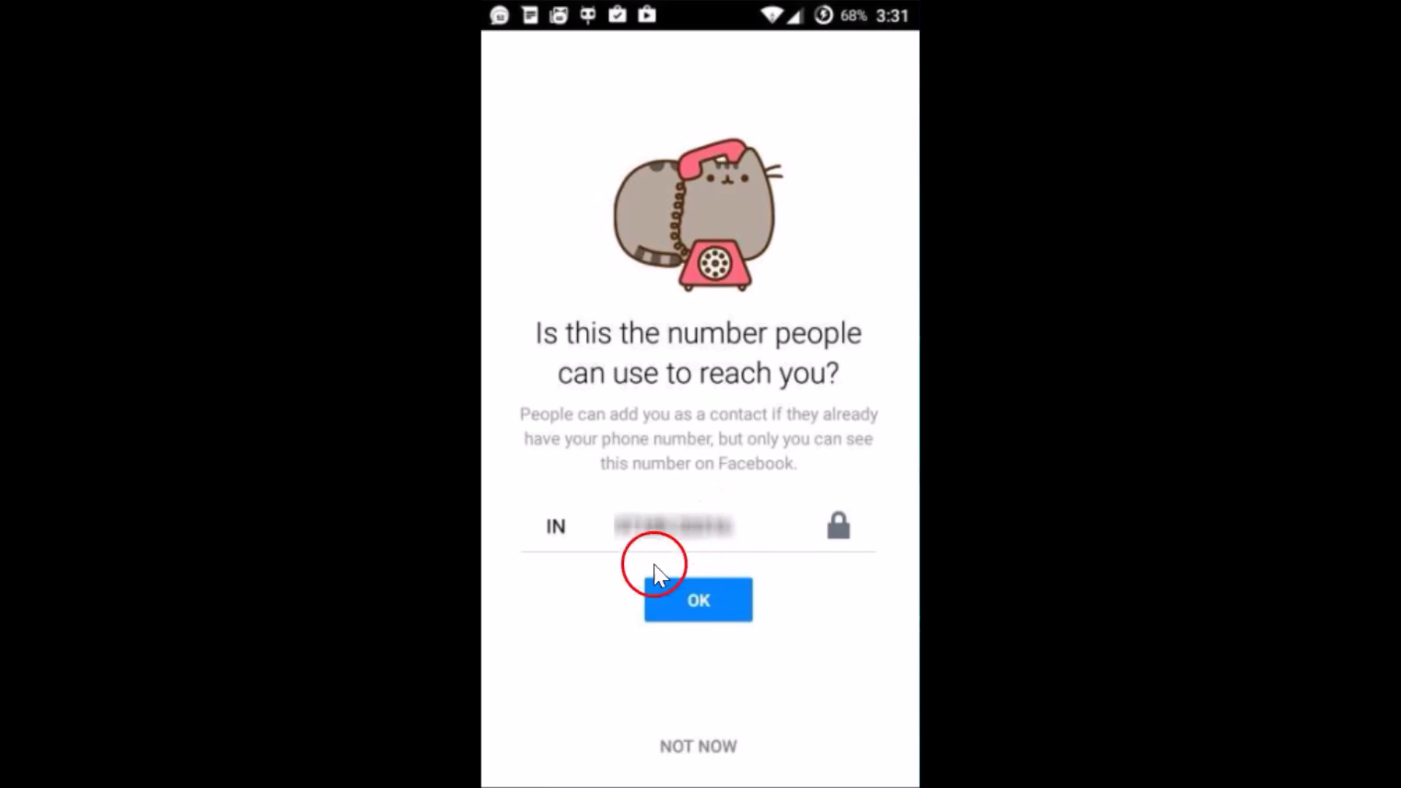
{"action": "left_click", "coordinate": [683, 600]}
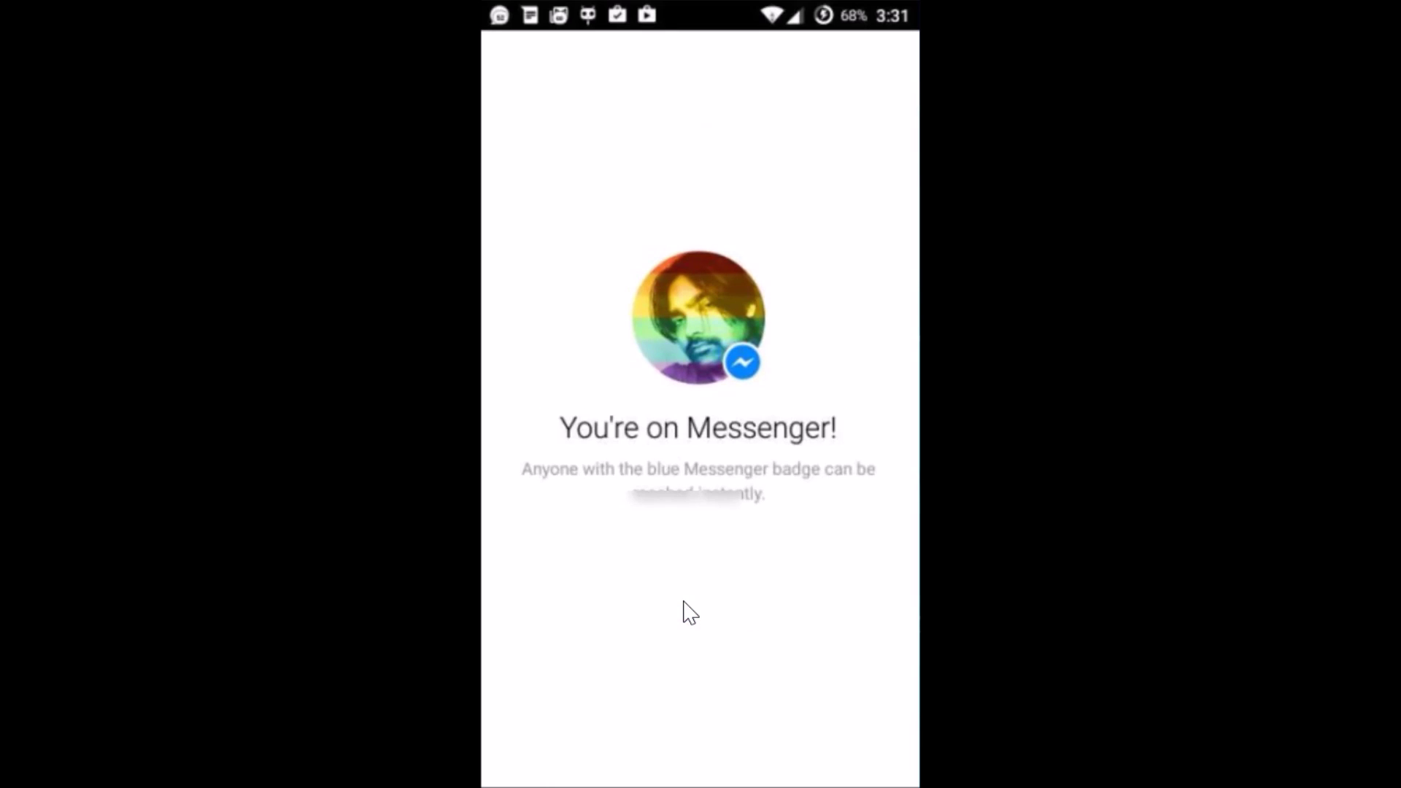
{"action": "left_click", "coordinate": [678, 553]}
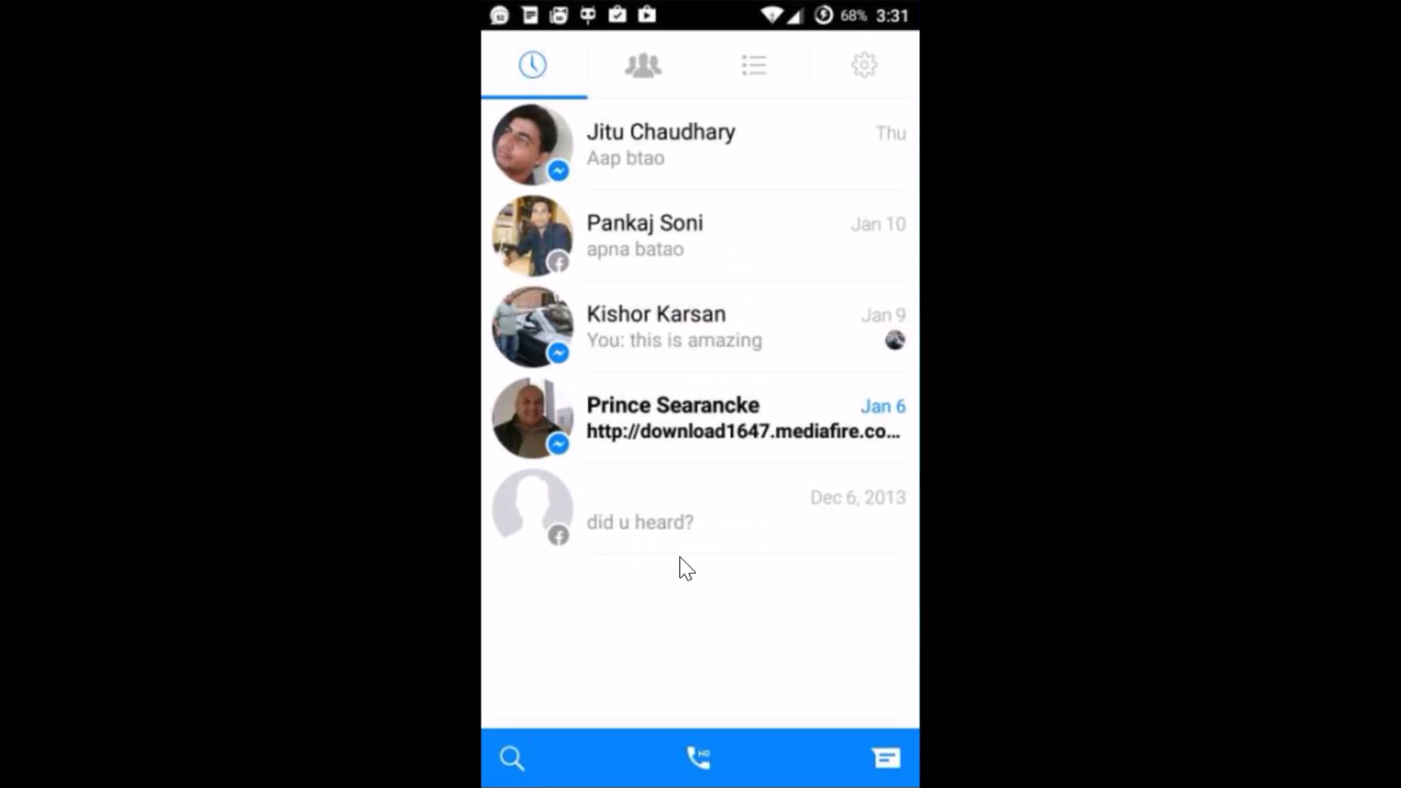